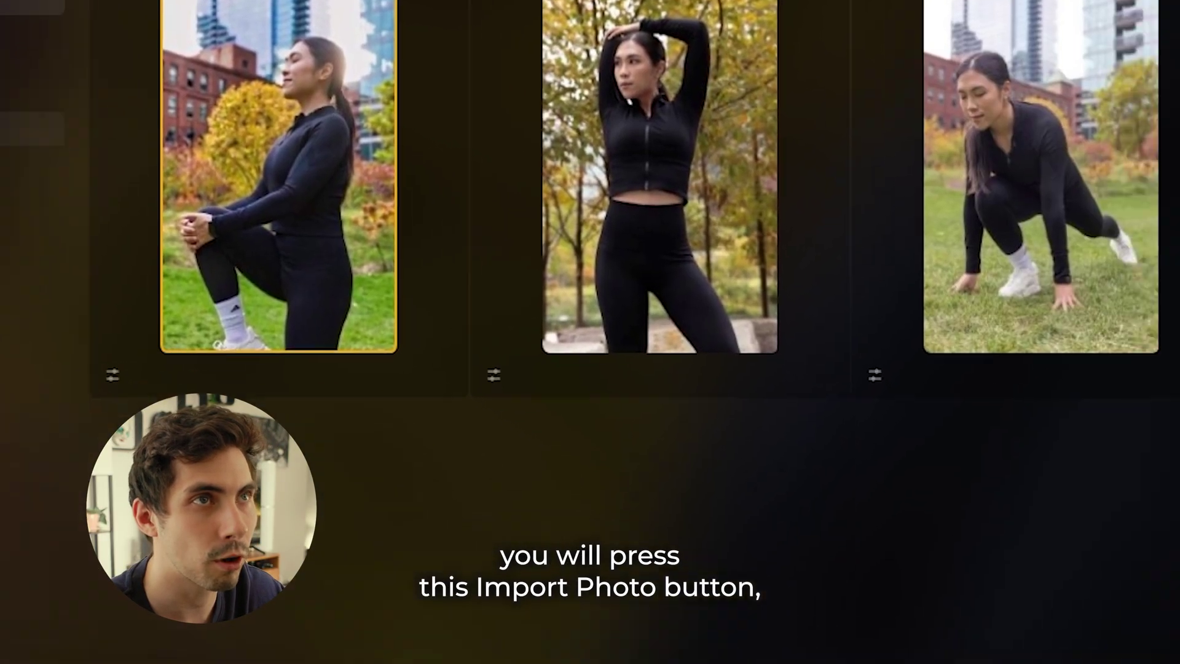
Step: Import the photo of the woman stretching from the shared gallery and open it for editing with its existing edits
{"action": "left_click", "coordinate": [614, 64]}
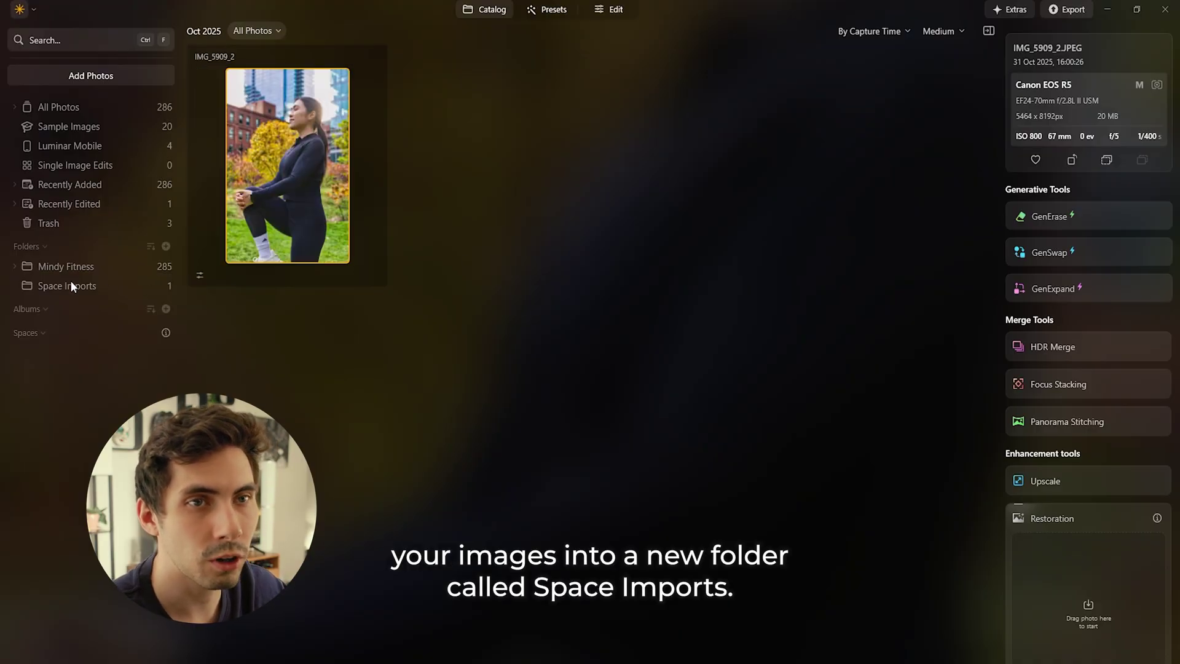
{"action": "double_click", "coordinate": [271, 176]}
{"action": "left_click", "coordinate": [598, 8]}
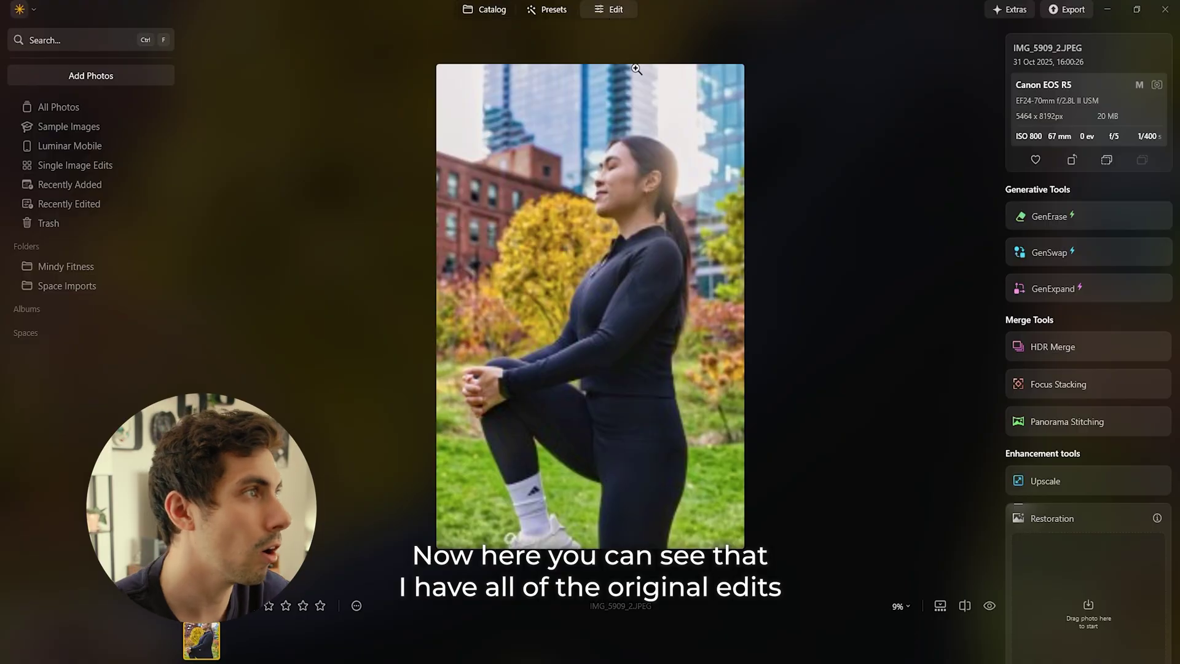
{"action": "left_click", "coordinate": [1043, 40]}
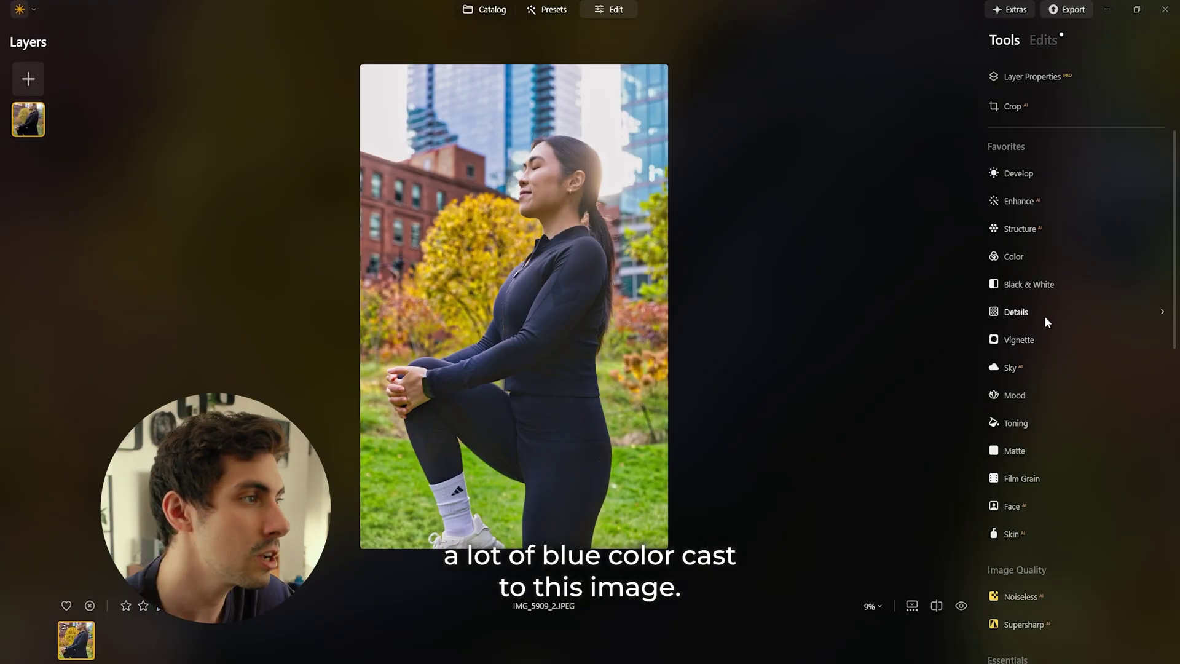
Step: Reduce the blue saturation in the Color tool's HSL settings to remove the blue cast from the photo
{"action": "left_click", "coordinate": [1015, 260]}
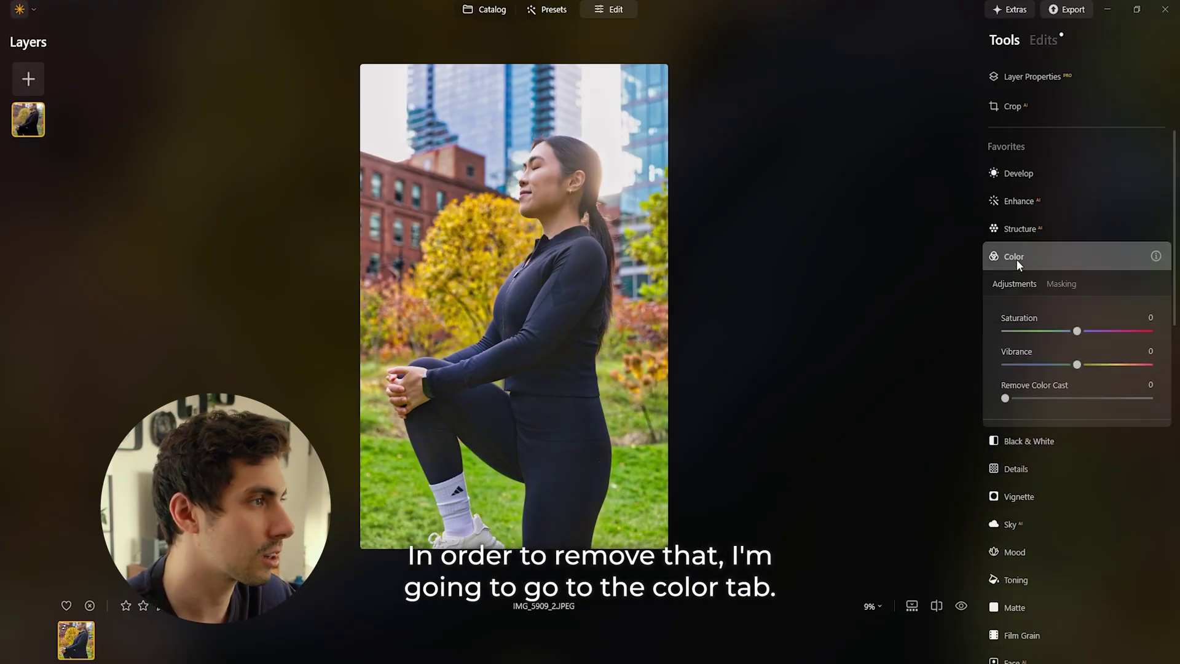
{"action": "left_click", "coordinate": [1057, 428]}
{"action": "scroll", "coordinate": [1056, 428], "scroll_direction": "down", "scroll_amount": 3}
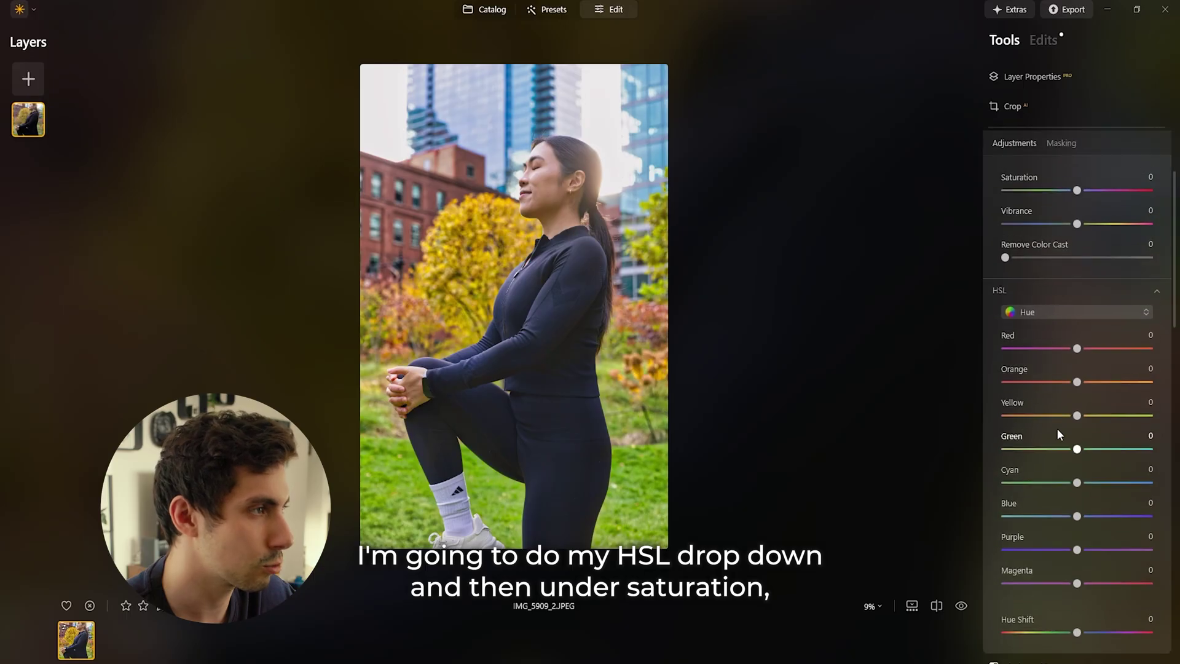
{"action": "left_click", "coordinate": [1047, 303]}
{"action": "left_click", "coordinate": [1049, 342]}
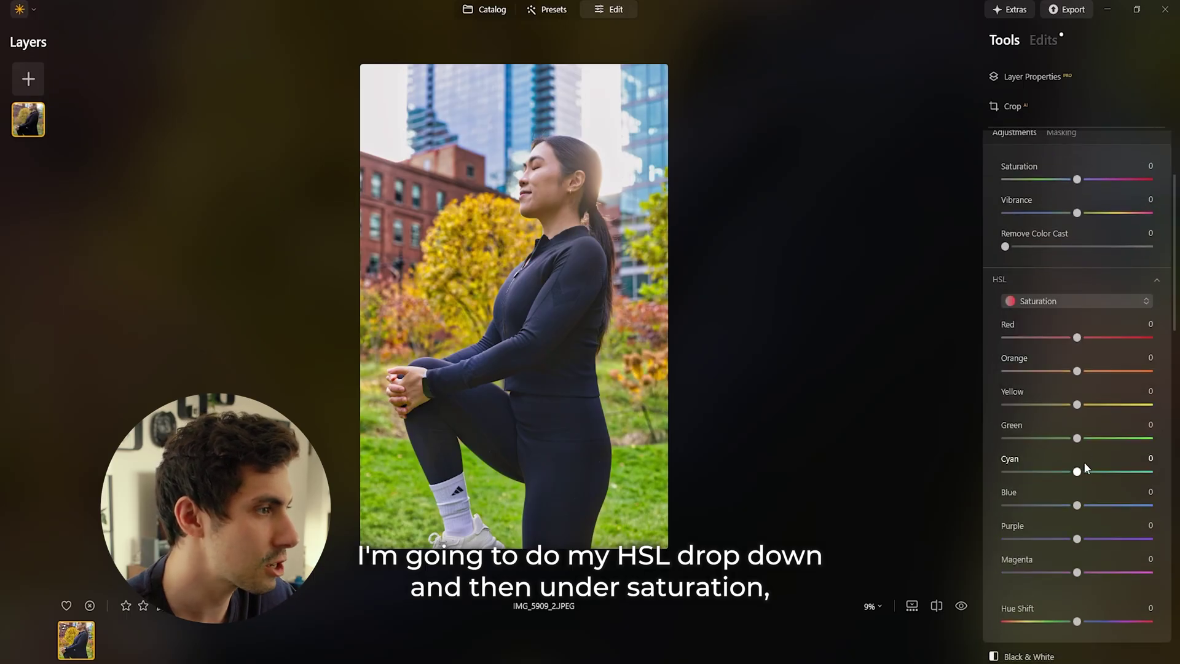
{"action": "left_click_drag", "start_coordinate": [1076, 505], "coordinate": [1048, 544]}
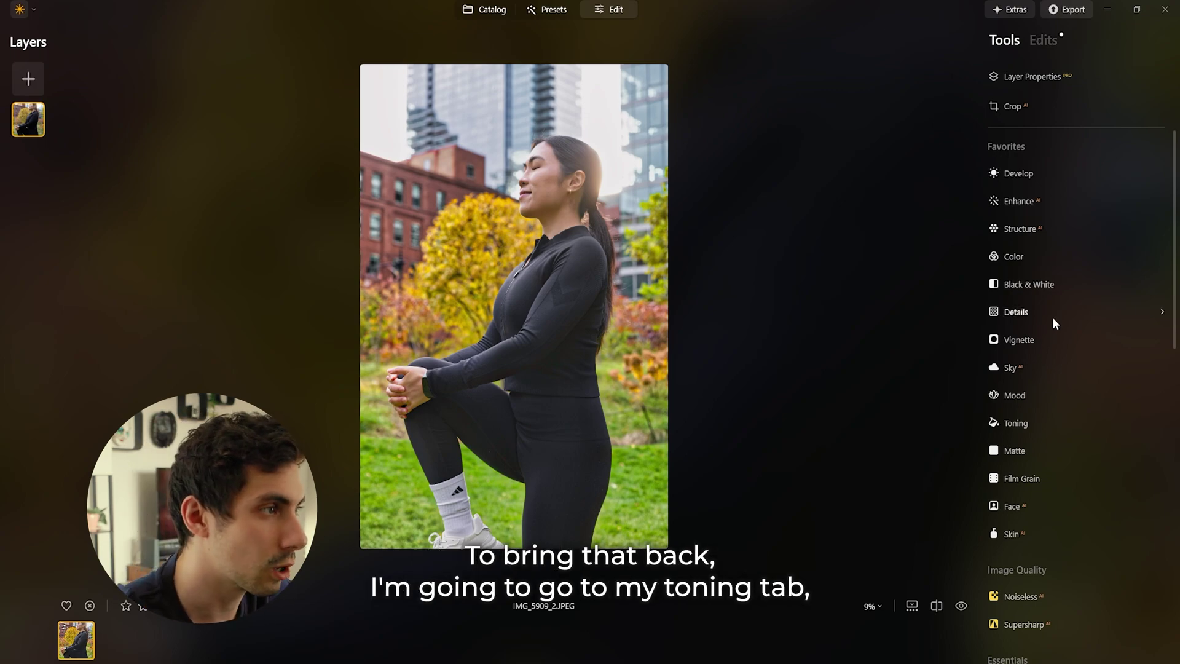
Step: Tone the highlights toward orange-yellow with a hue of 40 and increase the highlight saturation
{"action": "left_click", "coordinate": [1037, 421]}
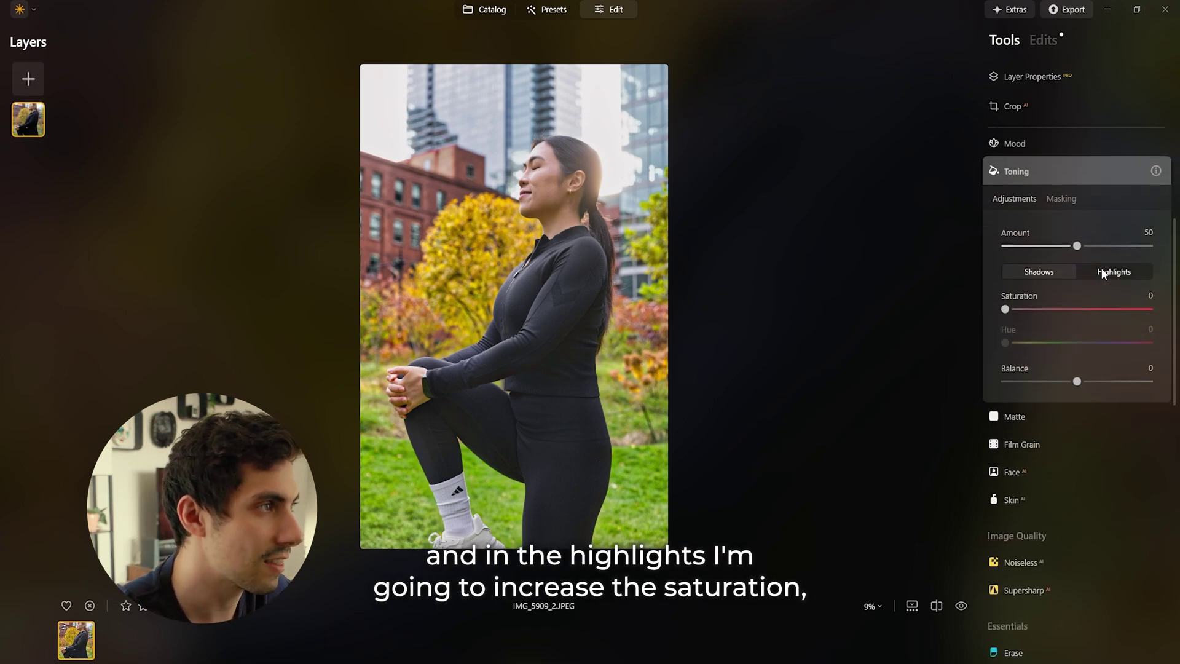
{"action": "left_click", "coordinate": [1103, 272]}
{"action": "left_click_drag", "start_coordinate": [1006, 314], "coordinate": [1018, 315]}
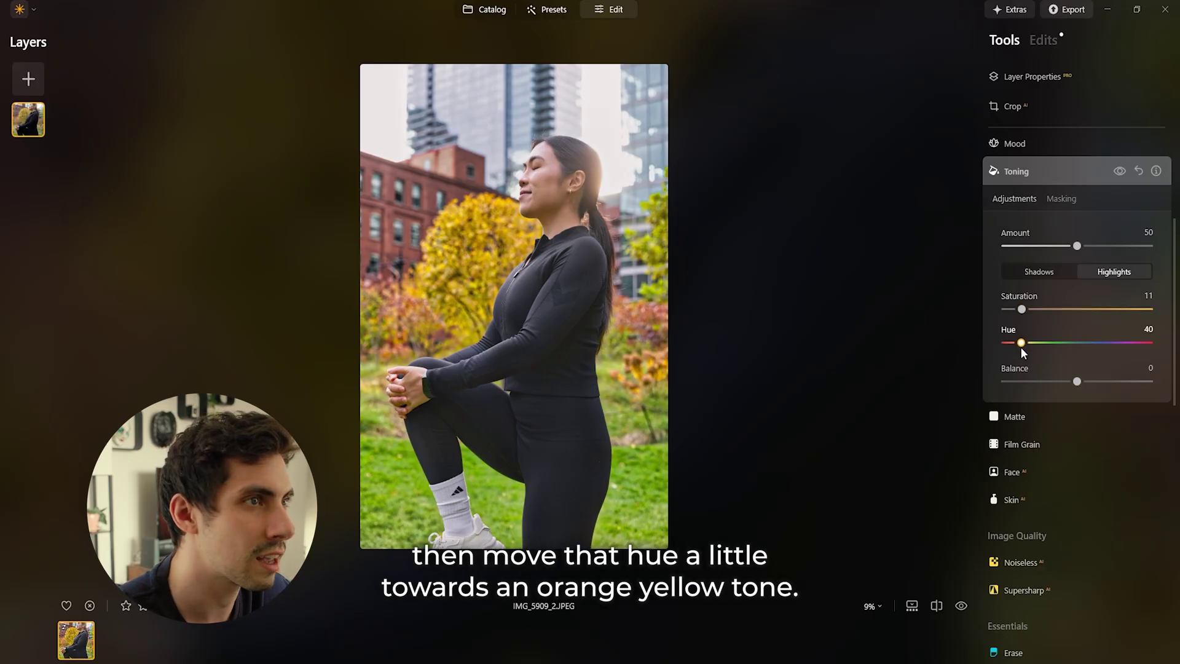
{"action": "left_click_drag", "start_coordinate": [1022, 309], "coordinate": [1047, 310]}
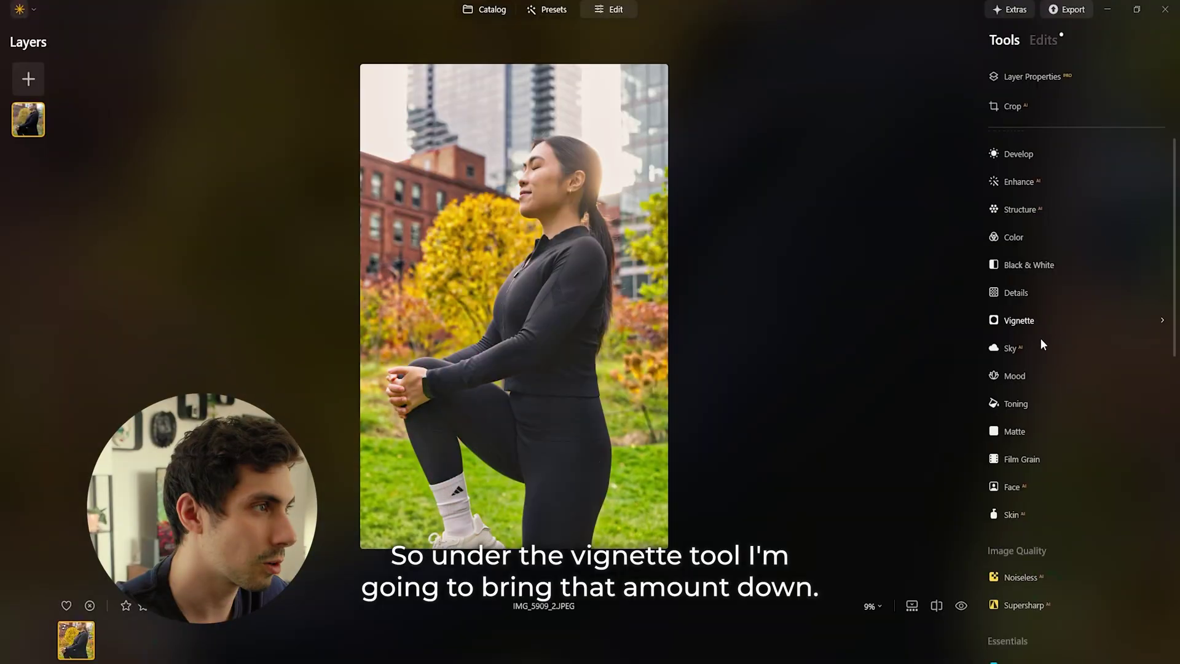
Step: Add a vignette with amount -41, size 38, roundness 51 and feather 57, and raise its inner light
{"action": "left_click", "coordinate": [1029, 326]}
{"action": "left_click_drag", "start_coordinate": [1076, 397], "coordinate": [1049, 441]}
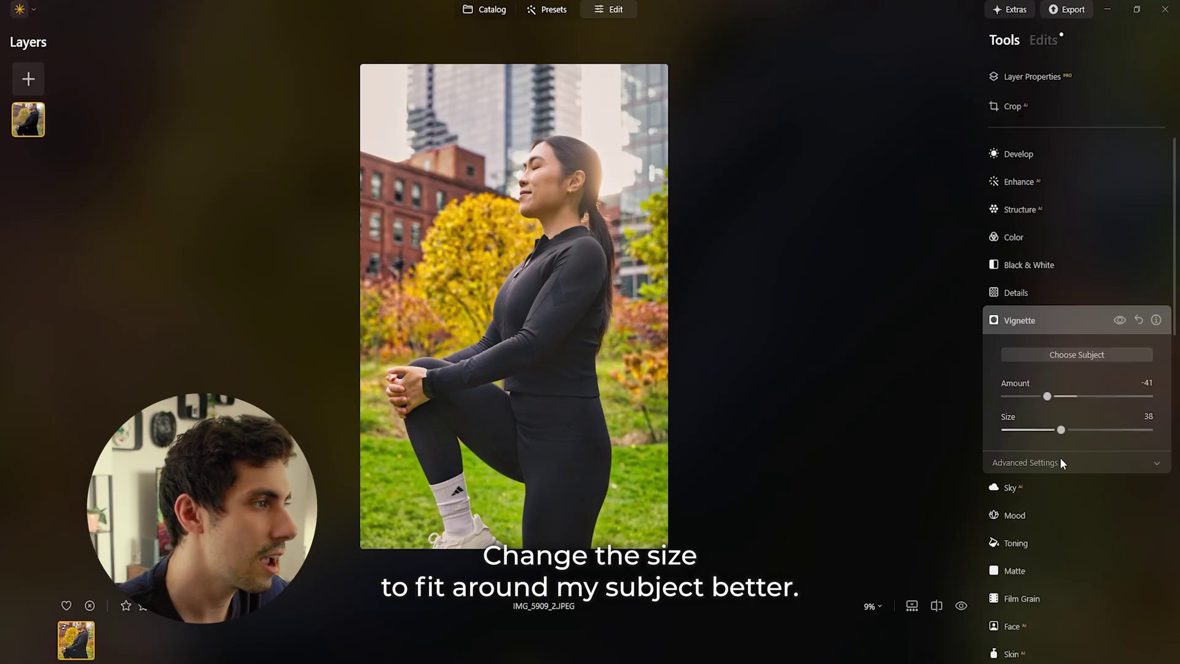
{"action": "left_click", "coordinate": [1062, 463]}
{"action": "left_click_drag", "start_coordinate": [1078, 521], "coordinate": [1127, 554]}
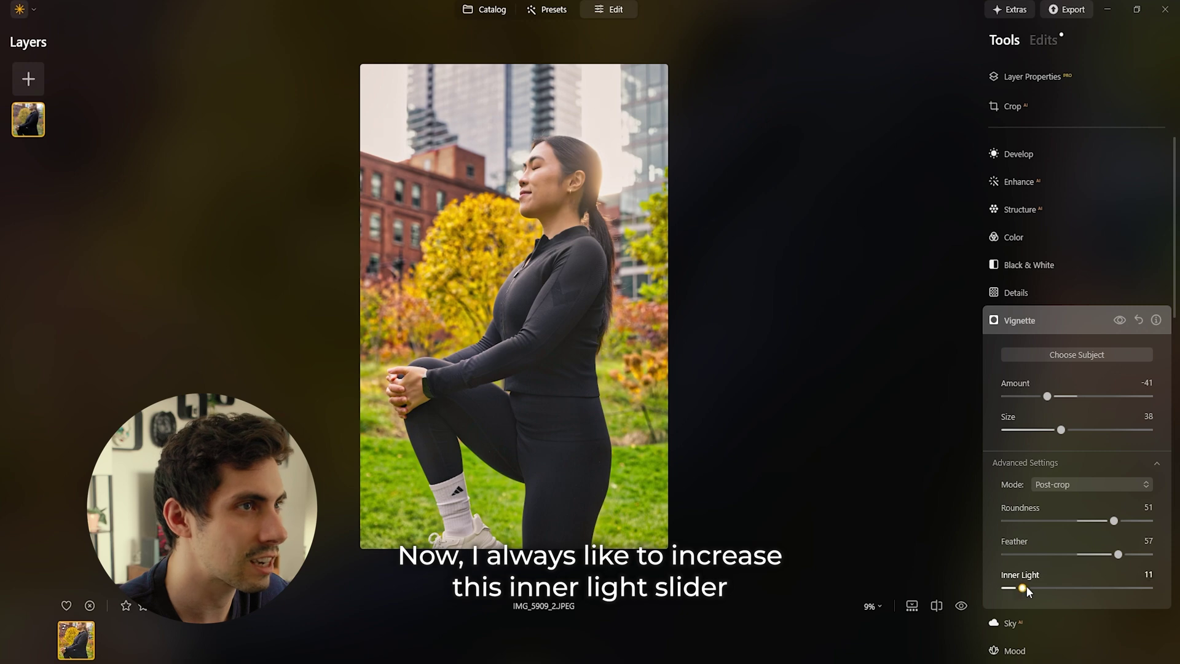
{"action": "left_click_drag", "start_coordinate": [1023, 588], "coordinate": [1045, 592]}
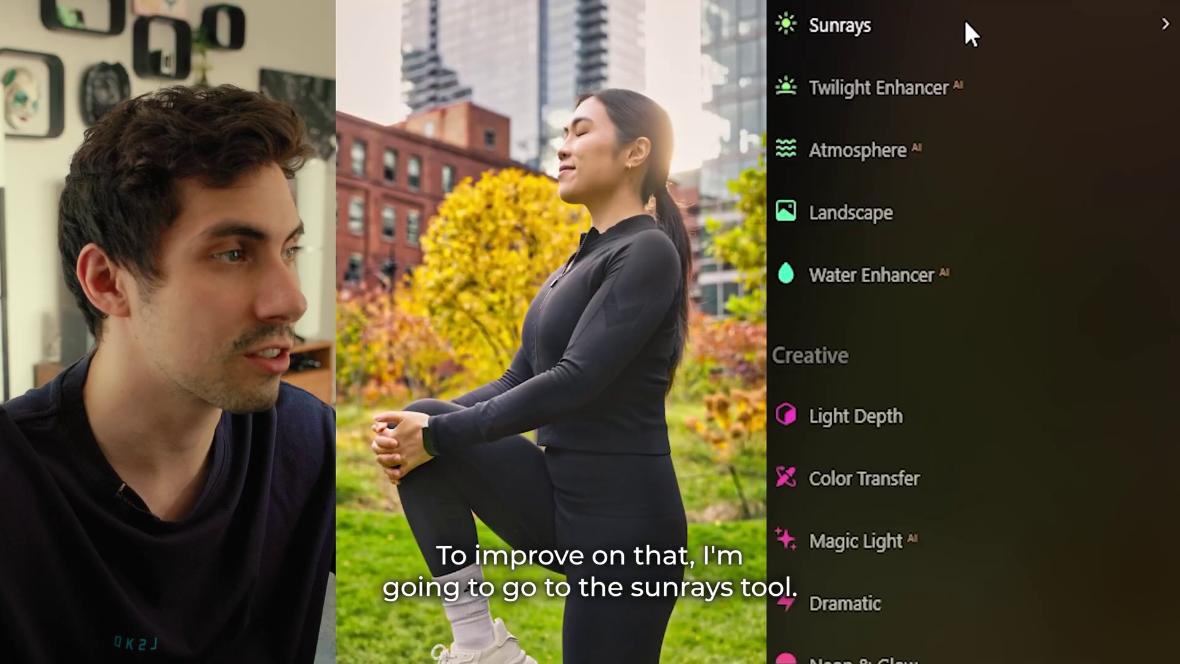
Step: Add sunrays centred on the flare behind the woman's head, with amount 39, penetration 27, sun warmth 77 and increased sunrays warmth
{"action": "left_click", "coordinate": [964, 23]}
{"action": "left_click", "coordinate": [963, 165]}
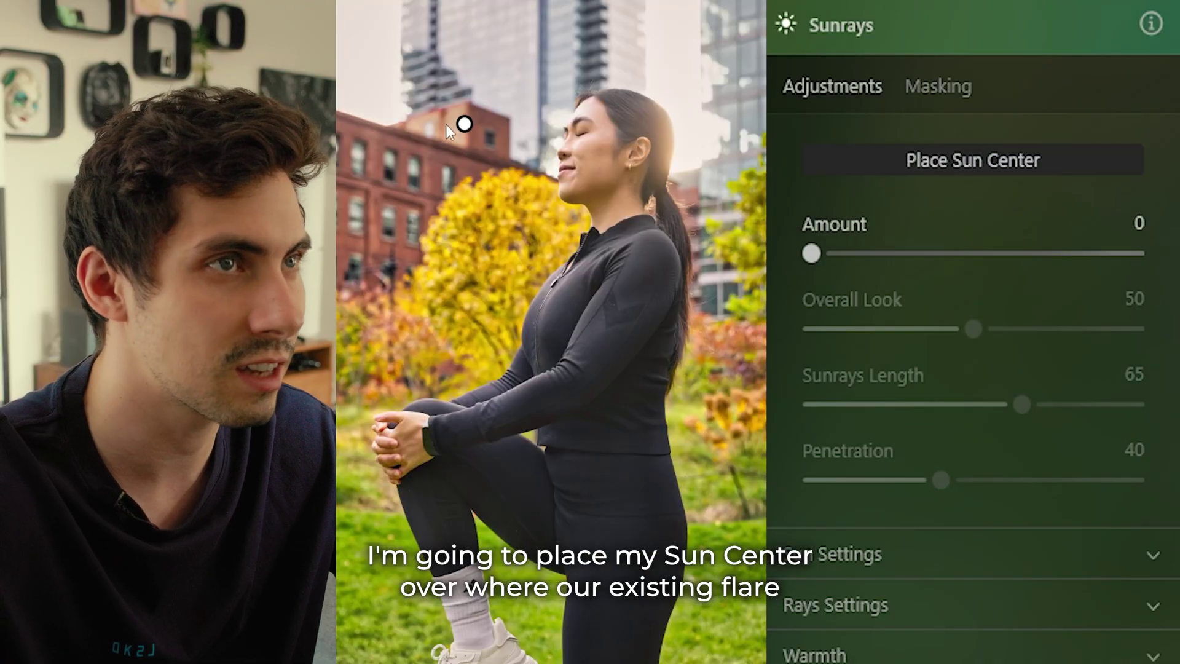
{"action": "left_click", "coordinate": [676, 136]}
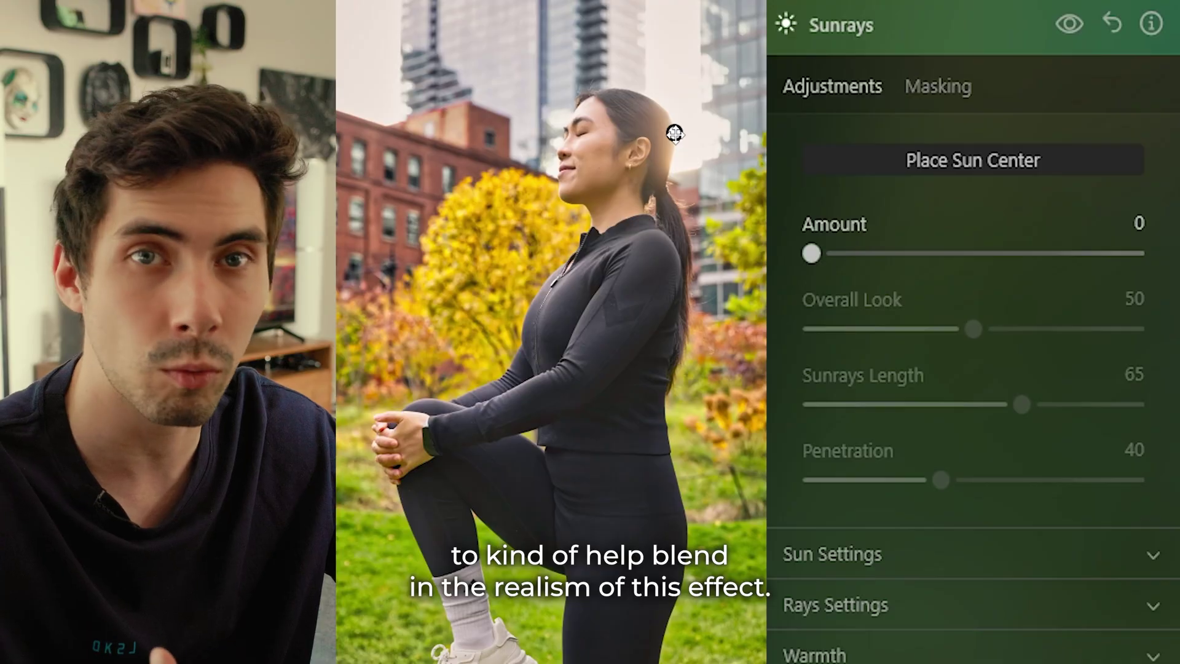
{"action": "left_click_drag", "start_coordinate": [811, 252], "coordinate": [938, 235]}
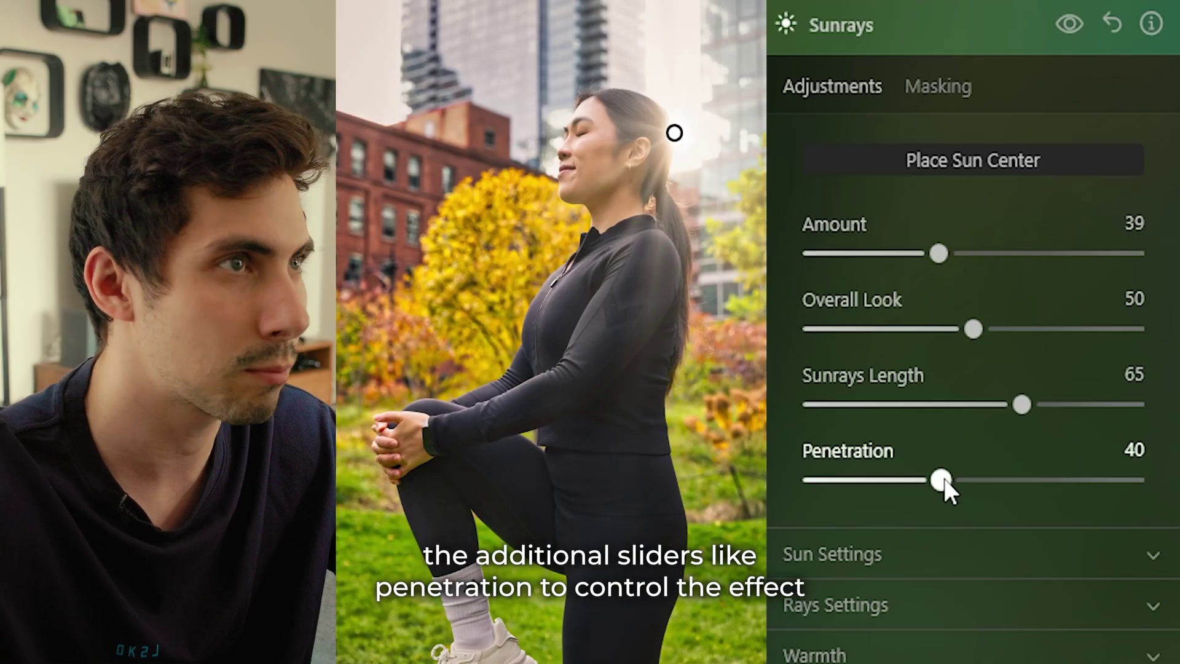
{"action": "left_click_drag", "start_coordinate": [943, 480], "coordinate": [902, 481]}
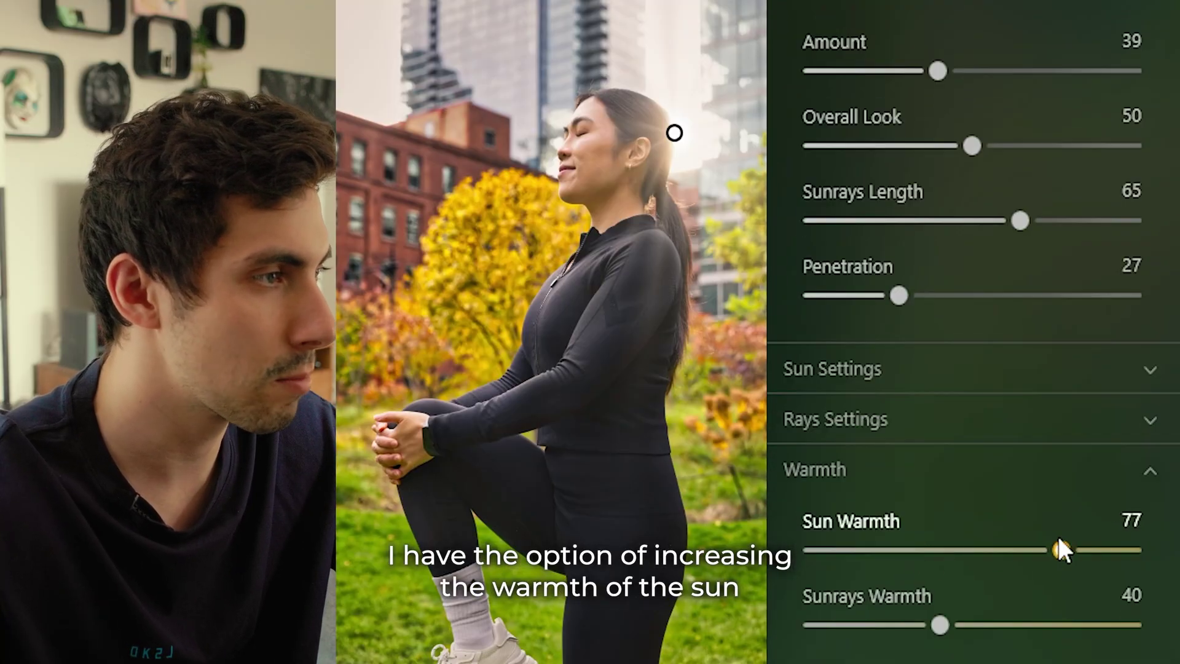
{"action": "left_click_drag", "start_coordinate": [939, 625], "coordinate": [1061, 628]}
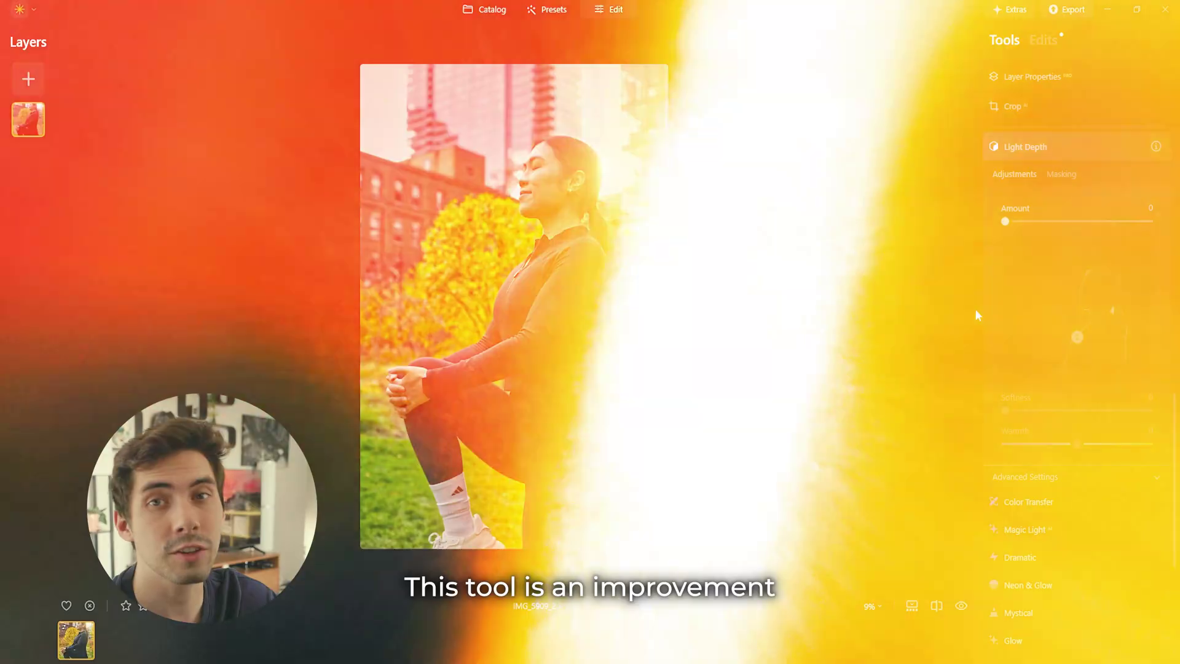
Step: Relight the scene with Light Depth using amount 32, softness 76 and warmth 9, positioning the light plane across the subject
{"action": "scroll", "coordinate": [1007, 298], "scroll_direction": "up", "scroll_amount": 2}
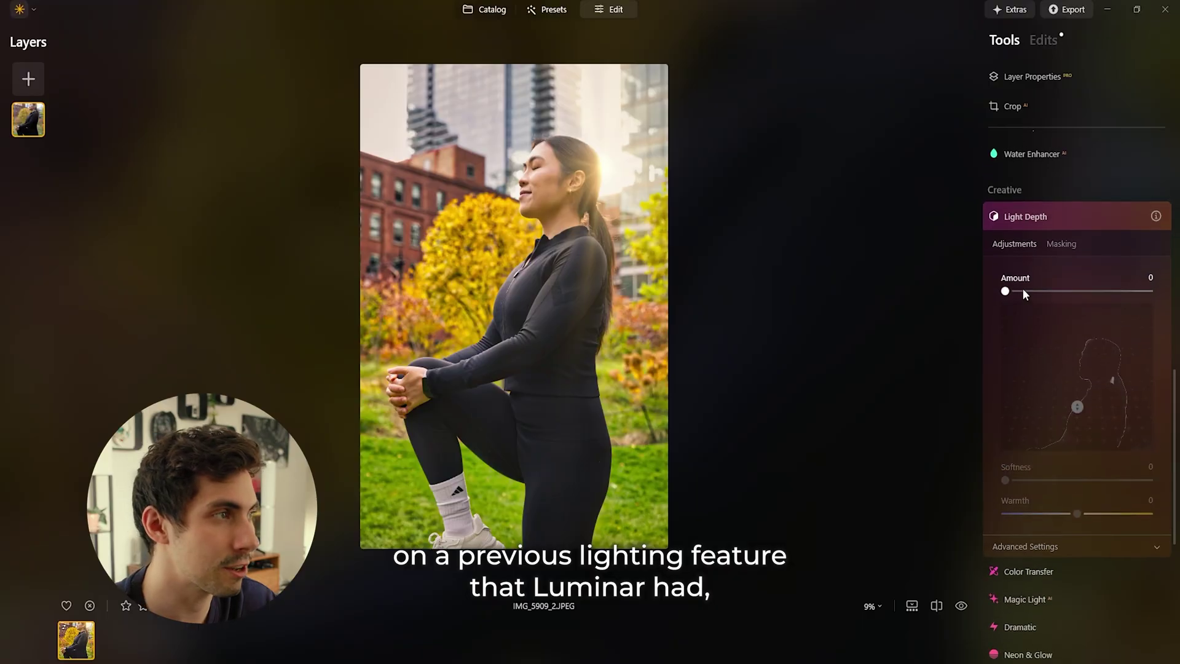
{"action": "left_click", "coordinate": [1009, 300]}
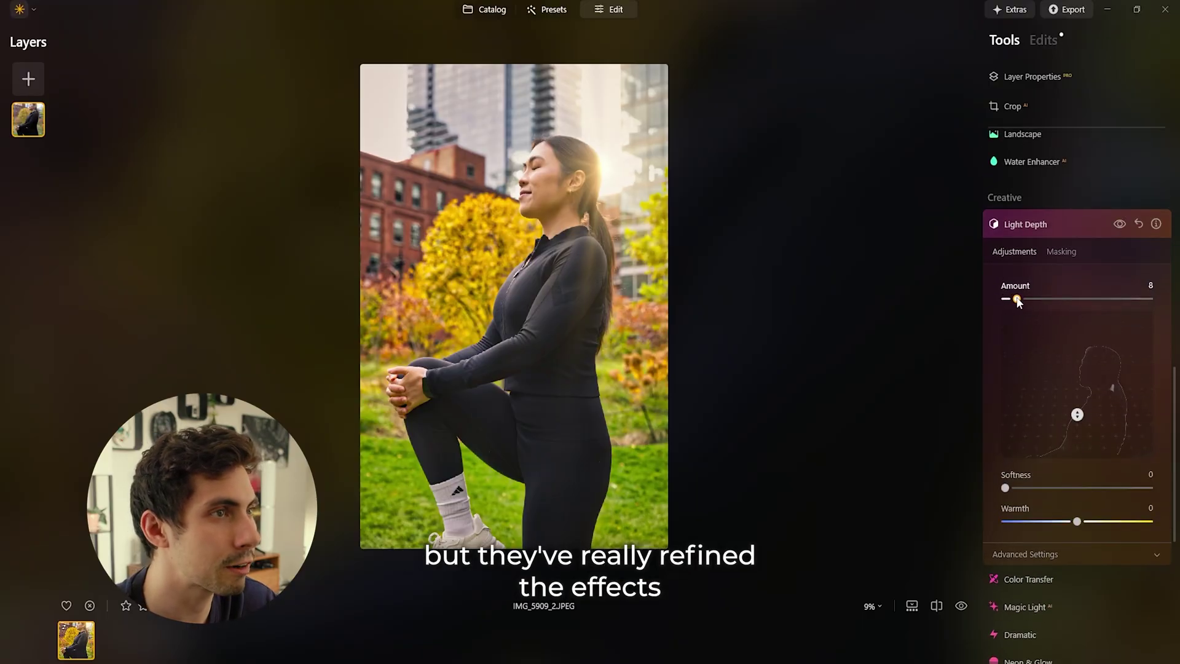
{"action": "left_click_drag", "start_coordinate": [1017, 301], "coordinate": [1083, 301]}
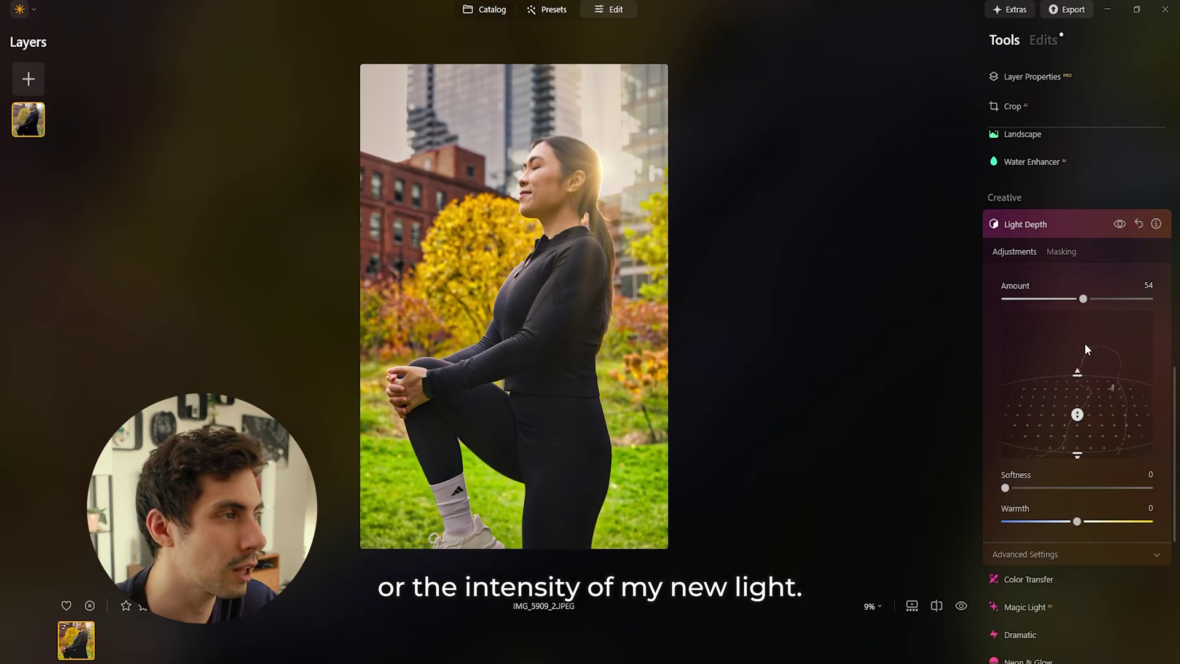
{"action": "left_click_drag", "start_coordinate": [1078, 410], "coordinate": [1051, 438]}
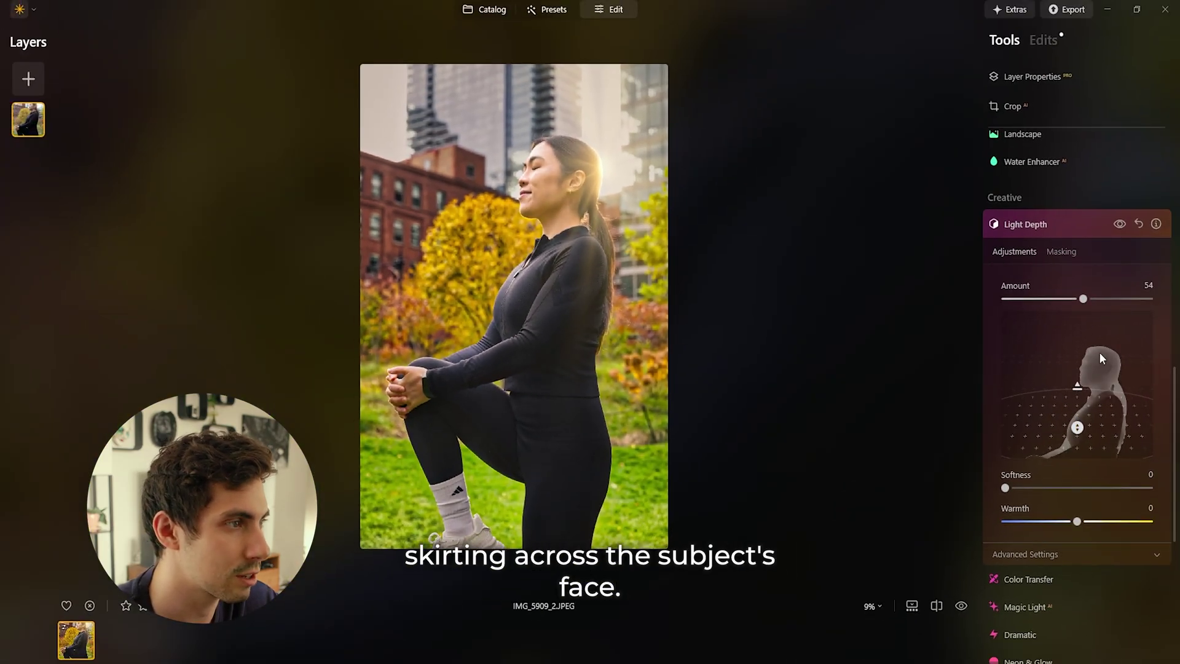
{"action": "left_click_drag", "start_coordinate": [1053, 301], "coordinate": [1051, 299]}
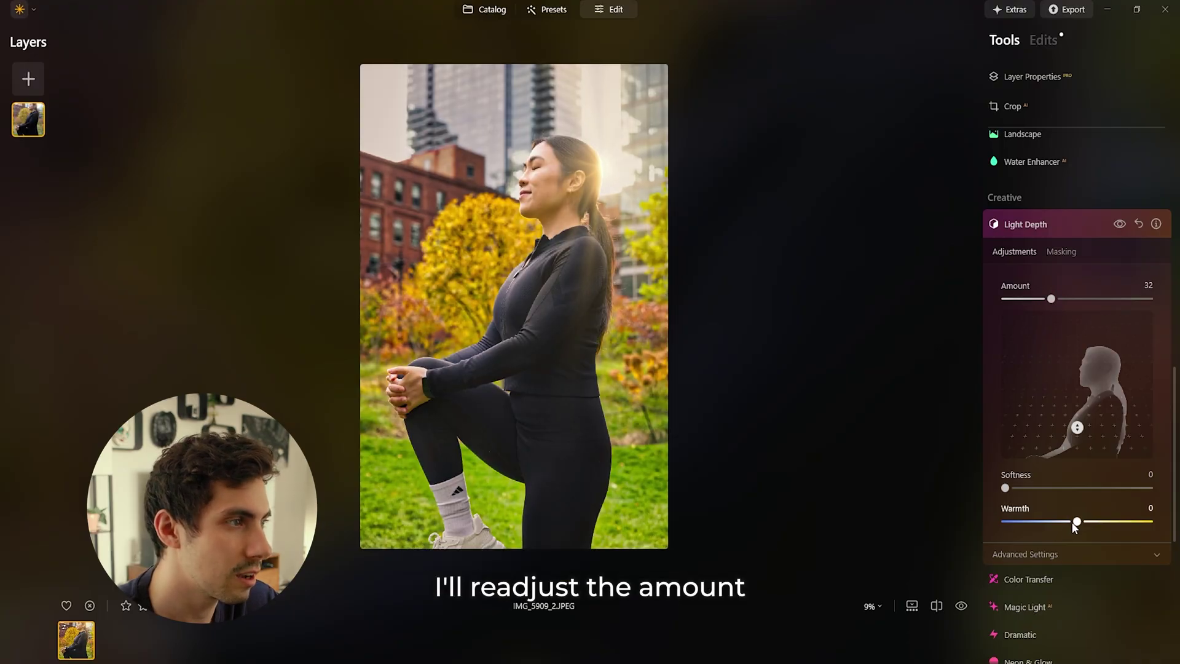
{"action": "left_click_drag", "start_coordinate": [1075, 521], "coordinate": [1081, 521]}
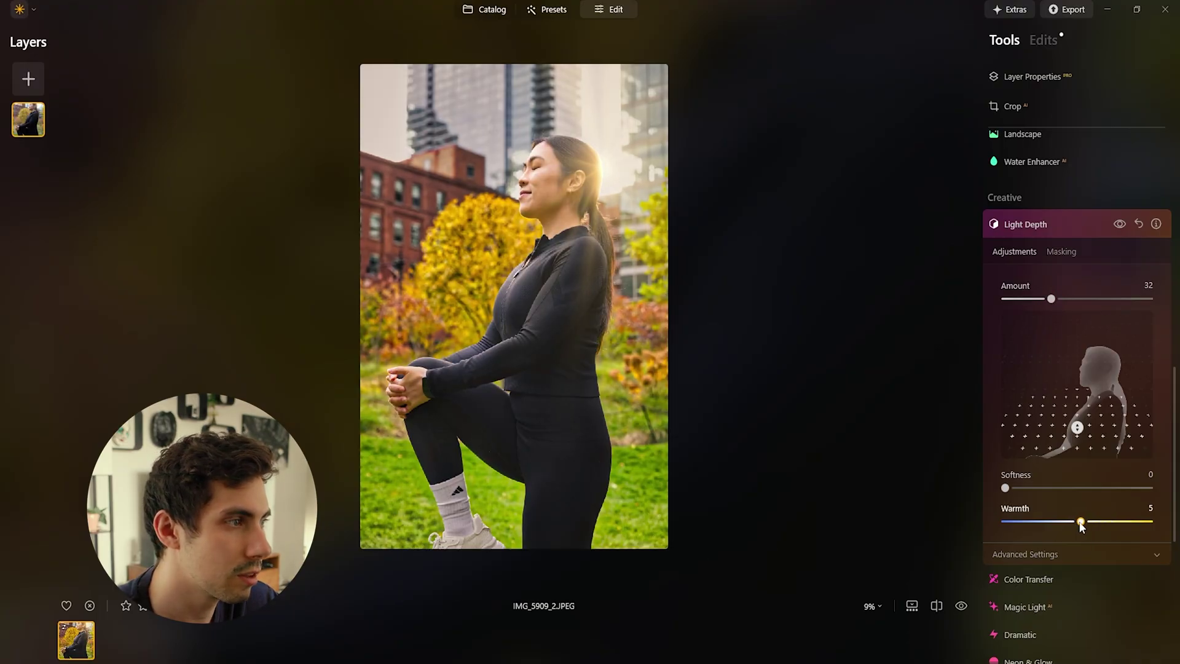
{"action": "left_click_drag", "start_coordinate": [1008, 489], "coordinate": [1089, 488]}
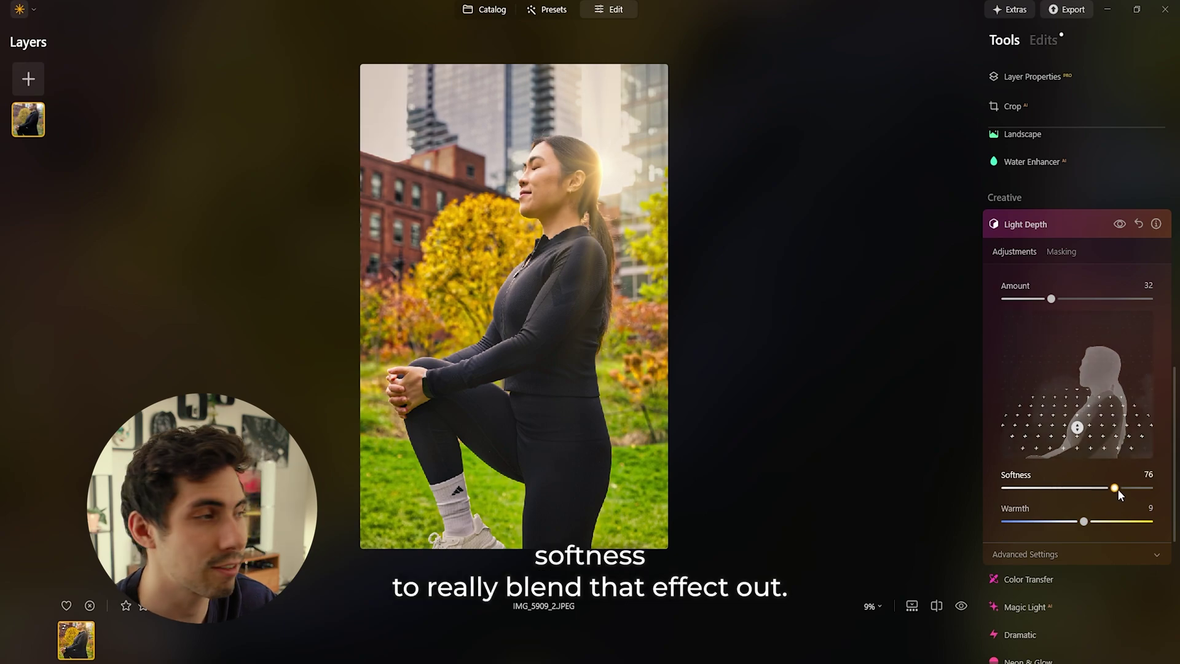
Step: Compare the photo repeatedly with and without the Light Depth effect
{"action": "left_click", "coordinate": [1119, 224]}
{"action": "left_click", "coordinate": [1119, 224]}
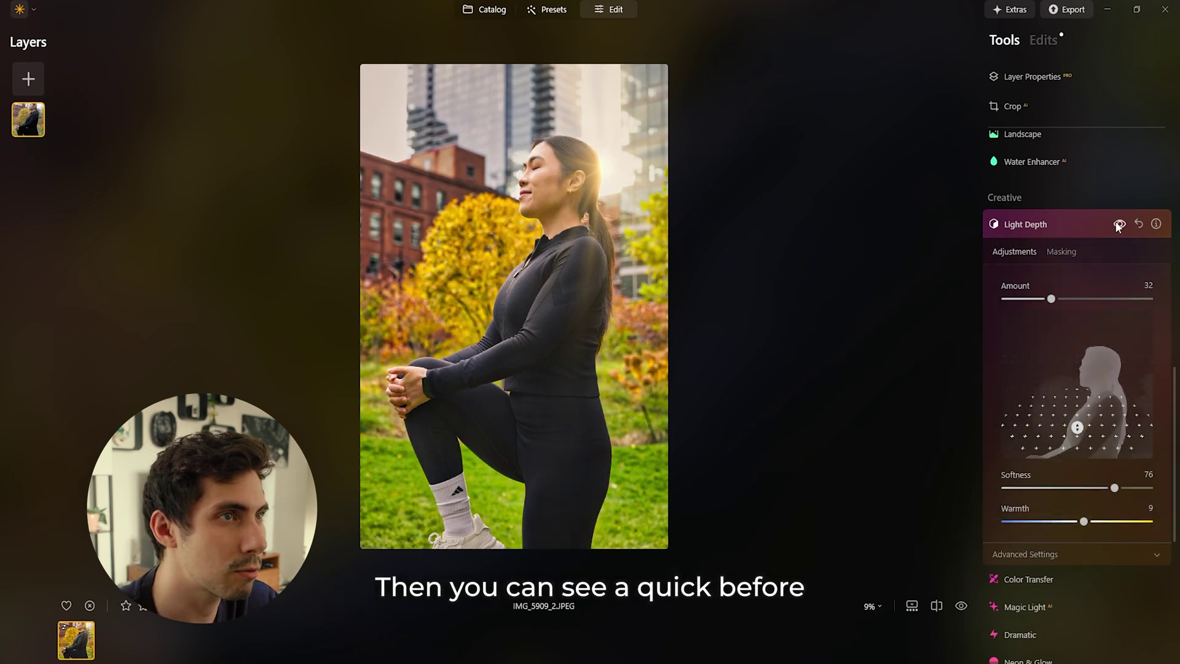
{"action": "left_click", "coordinate": [1119, 225]}
{"action": "left_click", "coordinate": [1119, 224]}
{"action": "left_click", "coordinate": [1119, 224]}
{"action": "left_click", "coordinate": [1119, 224]}
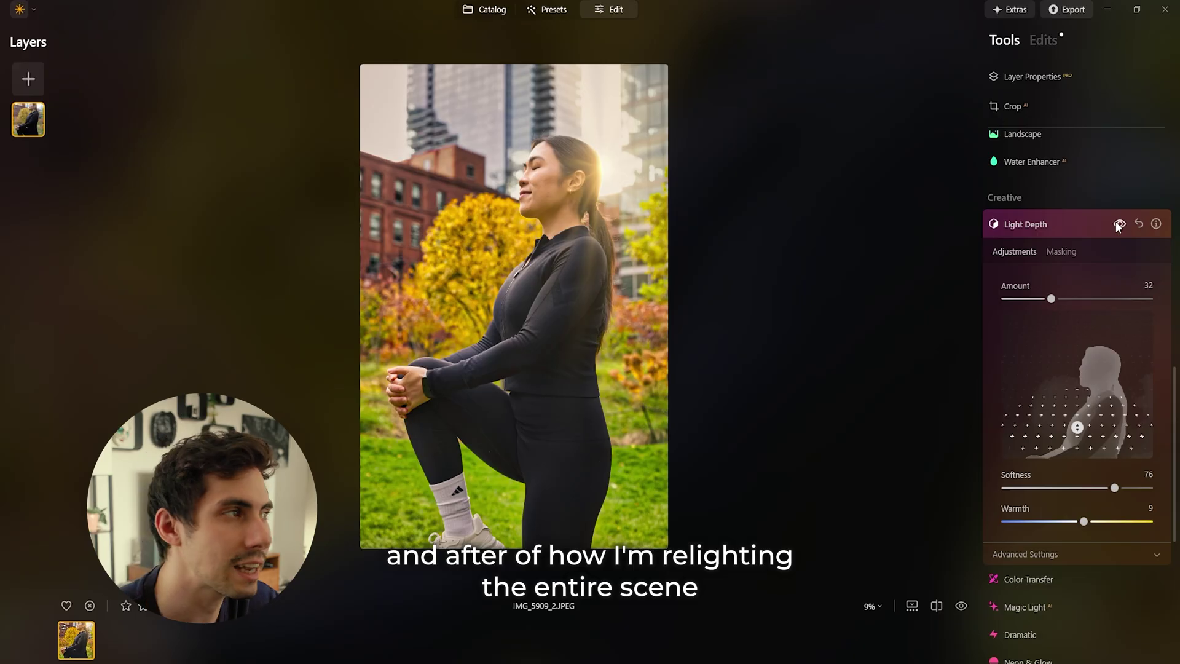
{"action": "left_click", "coordinate": [1119, 224]}
{"action": "left_click", "coordinate": [1119, 224]}
{"action": "left_click", "coordinate": [1119, 224]}
{"action": "left_click", "coordinate": [1119, 224]}
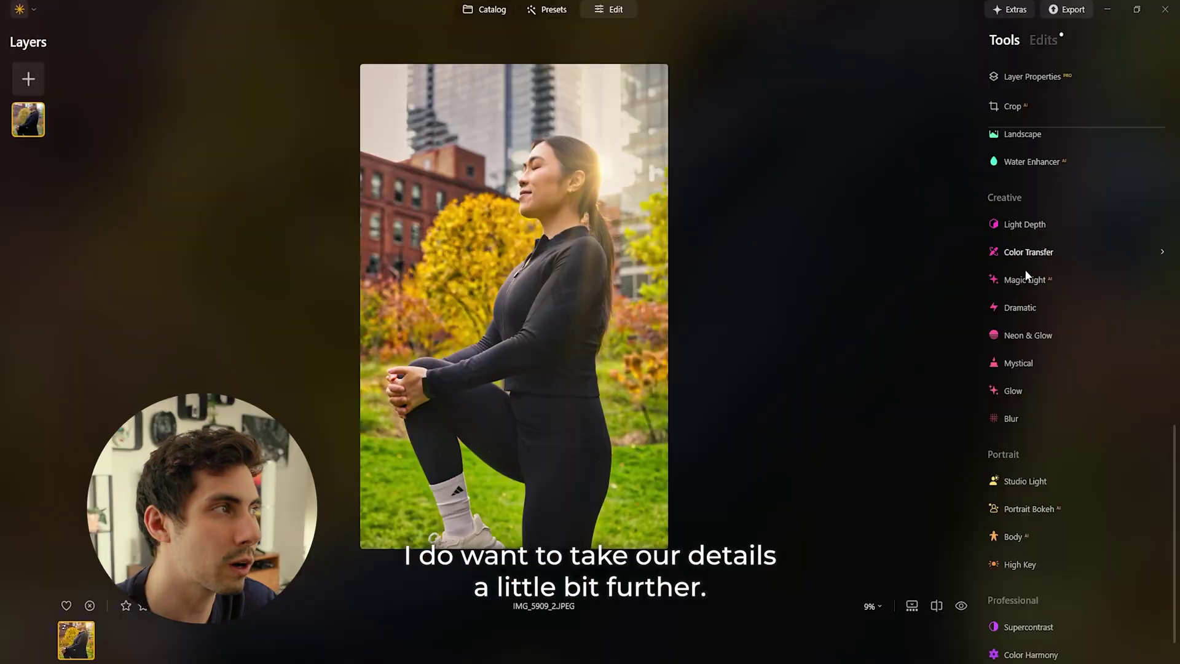
Step: Check the face at 100% and enhance its details, setting Small Details to 13 and raising Sharpen
{"action": "left_click", "coordinate": [527, 181]}
{"action": "left_click_drag", "start_coordinate": [526, 181], "coordinate": [606, 206]}
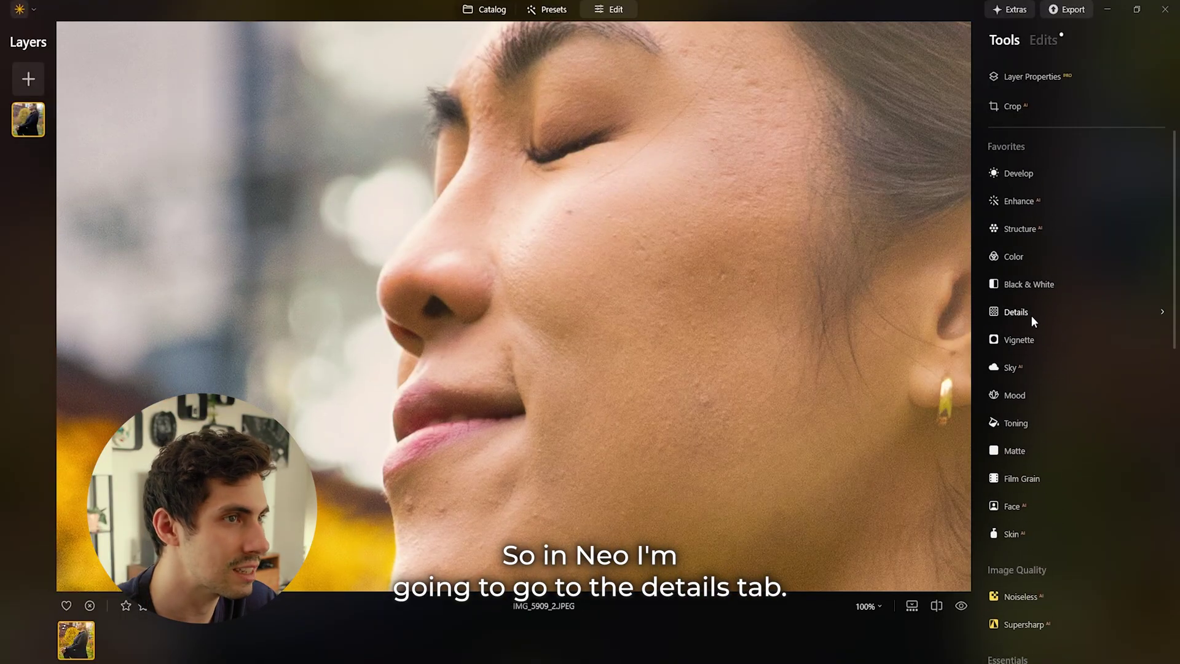
{"action": "left_click", "coordinate": [1032, 313]}
{"action": "left_click_drag", "start_coordinate": [1074, 389], "coordinate": [1085, 389]}
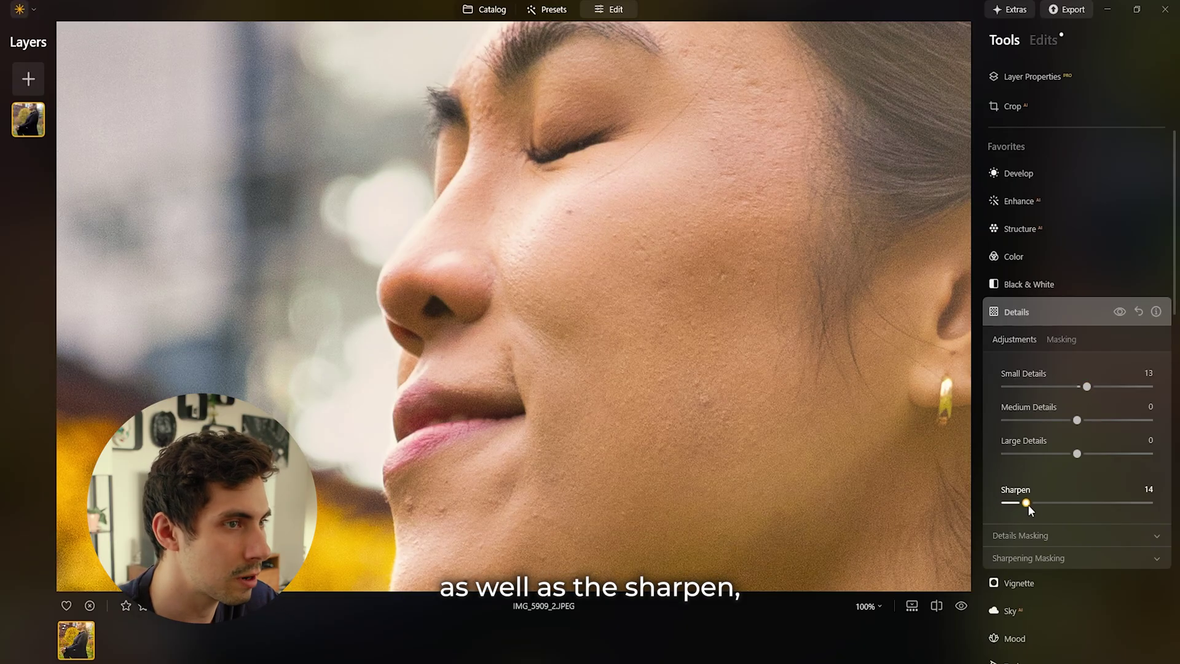
{"action": "left_click_drag", "start_coordinate": [1028, 507], "coordinate": [1030, 507]}
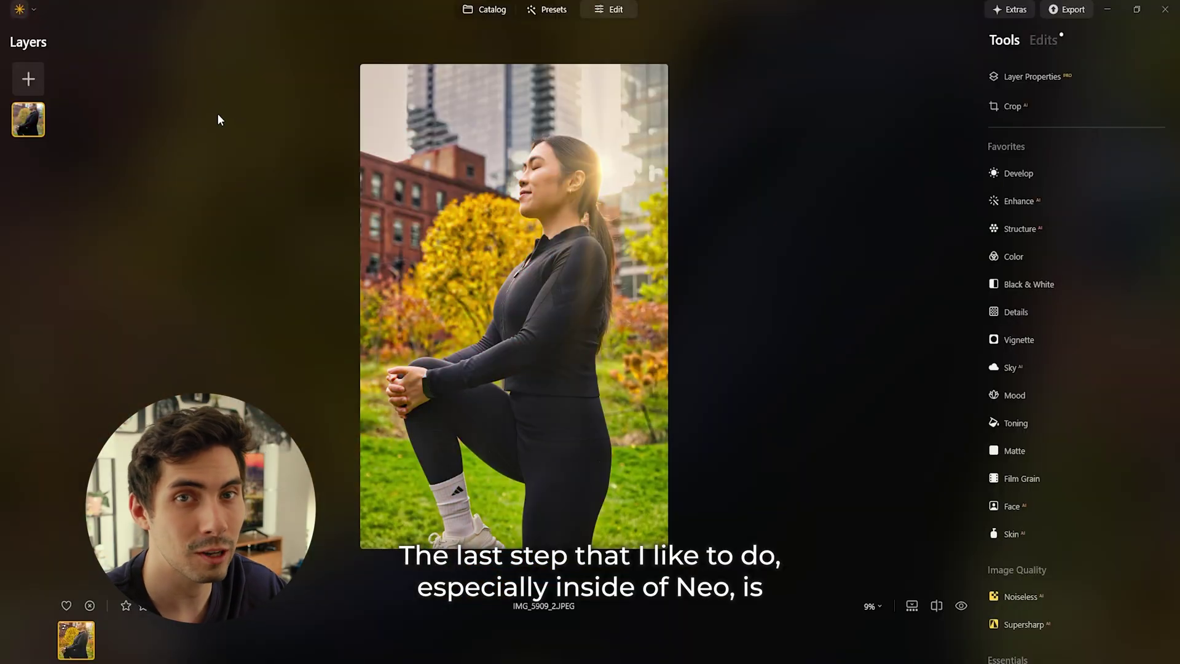
Step: Add a golden Sparklers overlay as a new layer, flip it horizontally and vertically, and increase its opacity
{"action": "left_click", "coordinate": [27, 79]}
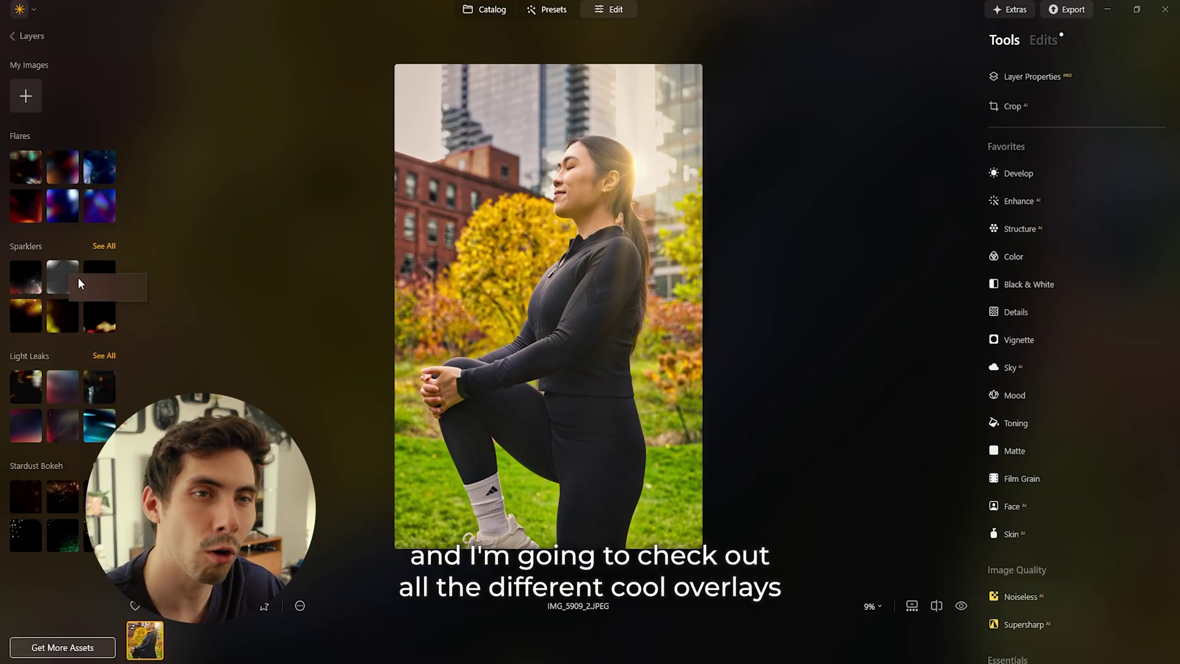
{"action": "left_click", "coordinate": [65, 320]}
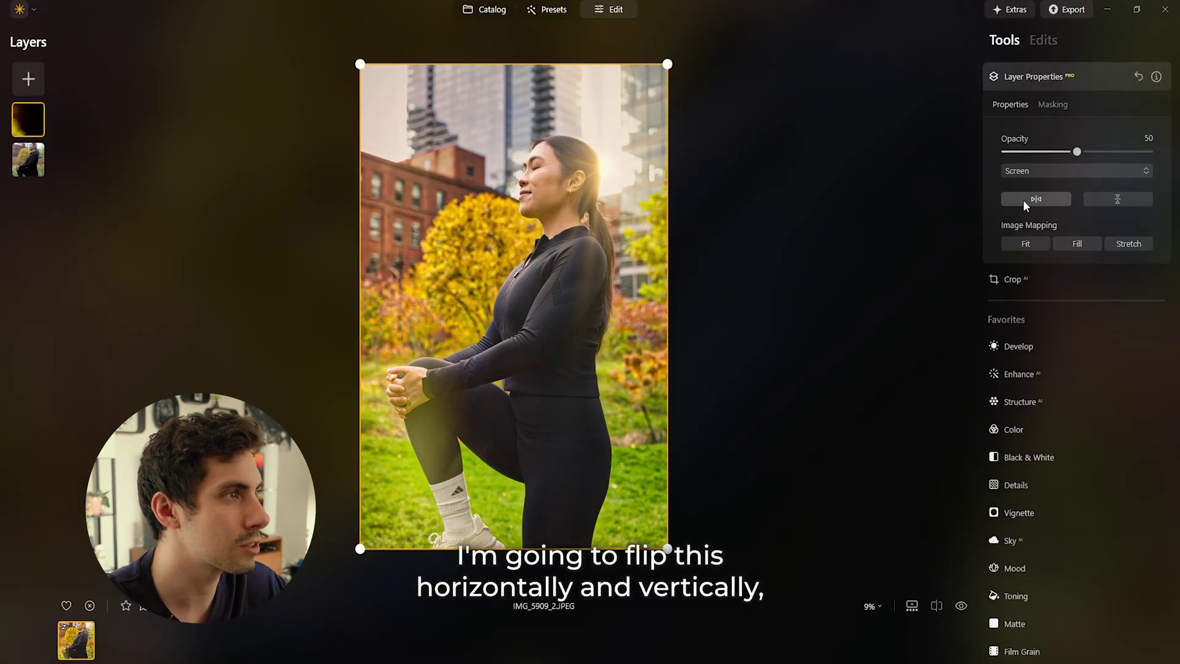
{"action": "left_click", "coordinate": [1023, 200]}
{"action": "left_click", "coordinate": [1120, 199]}
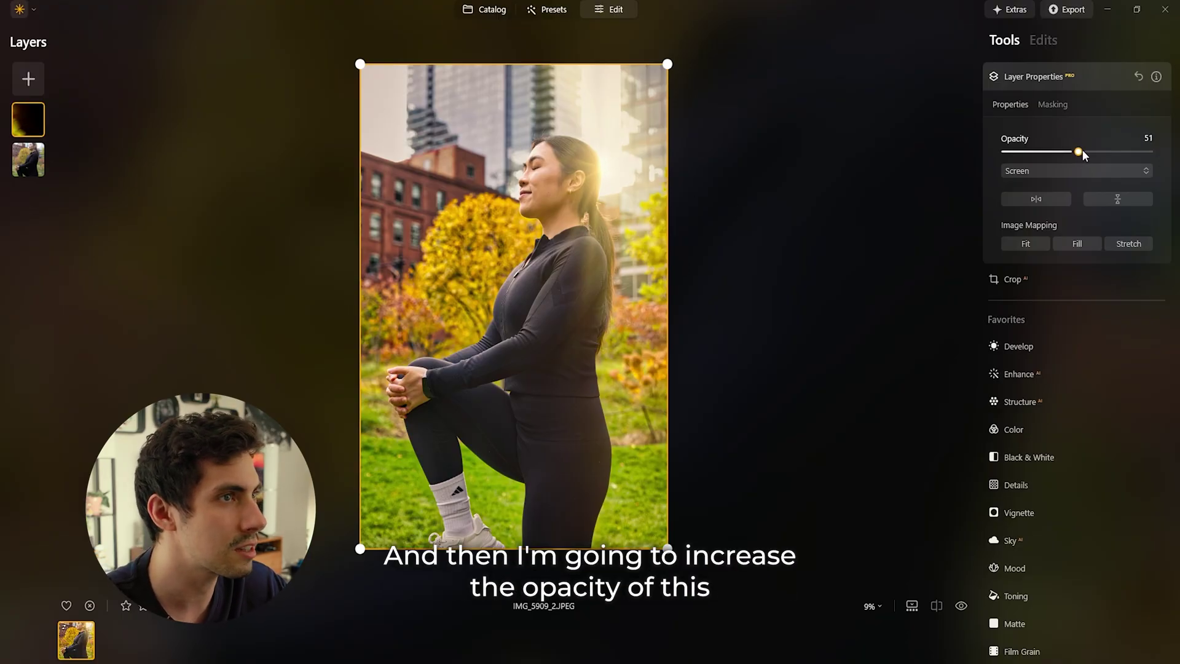
{"action": "left_click_drag", "start_coordinate": [1098, 153], "coordinate": [1108, 154]}
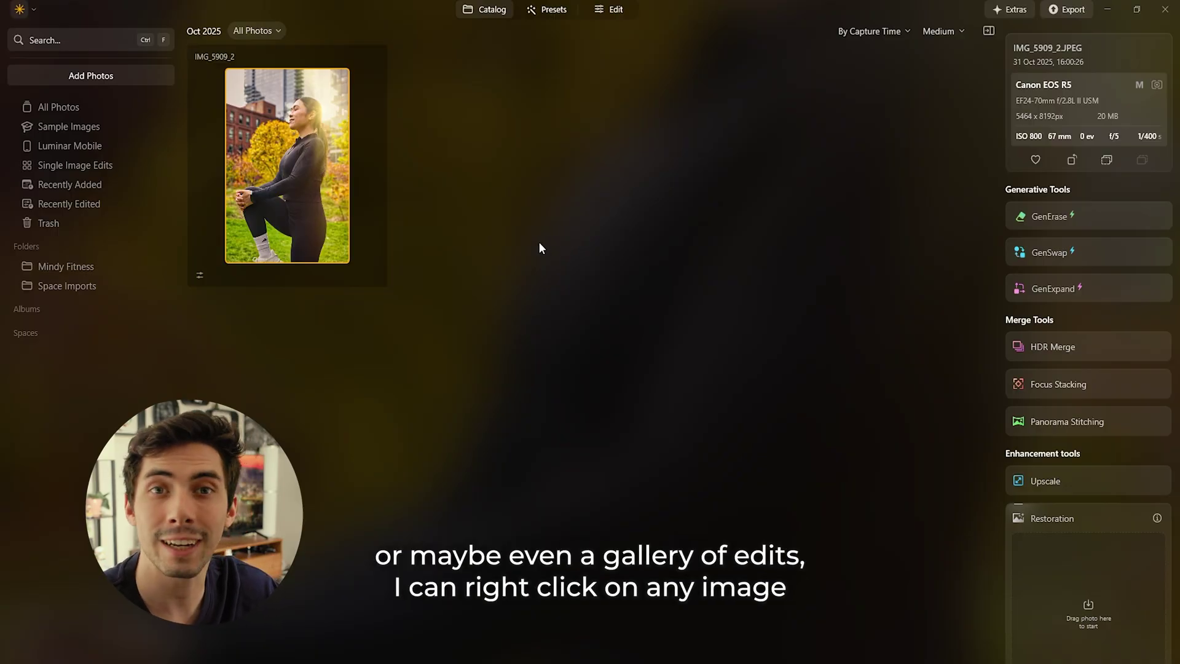
Step: Publish the edited photo to a new Space, giving it the same name as the existing fitness folder
{"action": "right_click", "coordinate": [306, 172]}
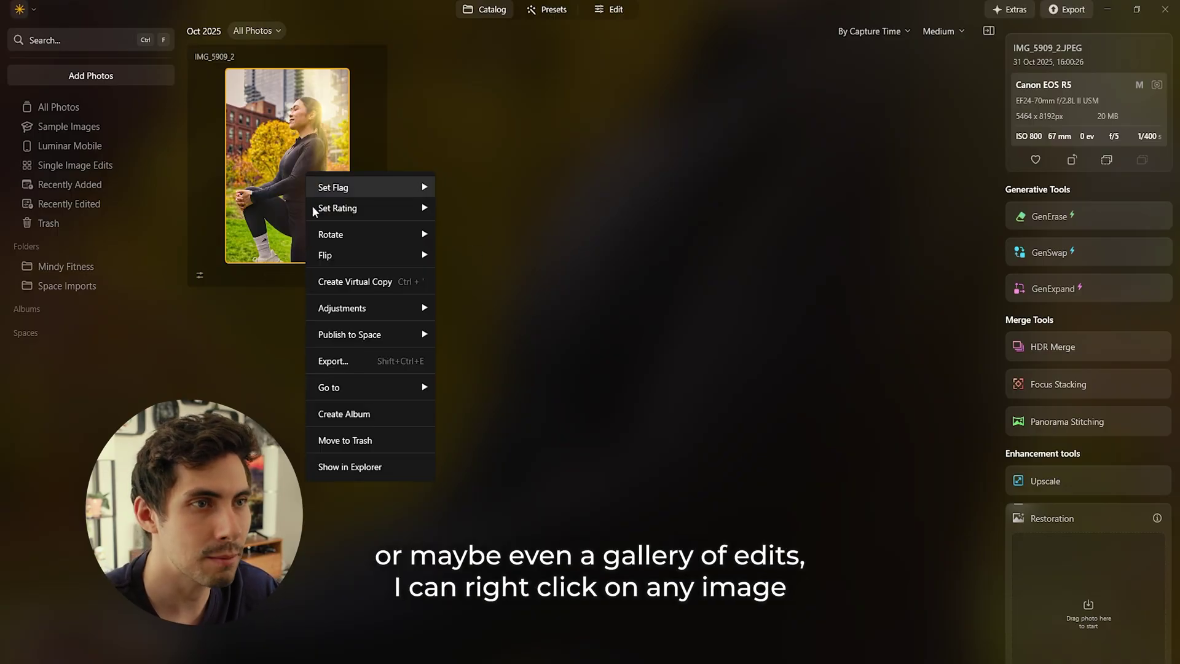
{"action": "mouse_move", "coordinate": [421, 336]}
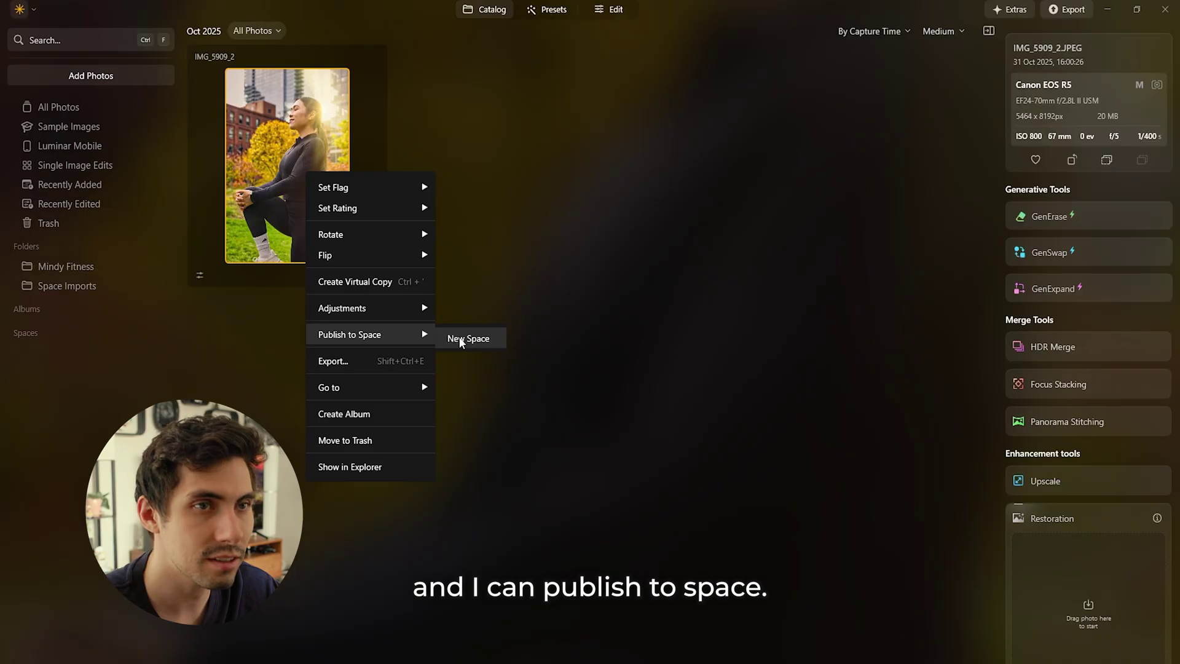
{"action": "left_click", "coordinate": [461, 339]}
{"action": "type", "text": "M"}
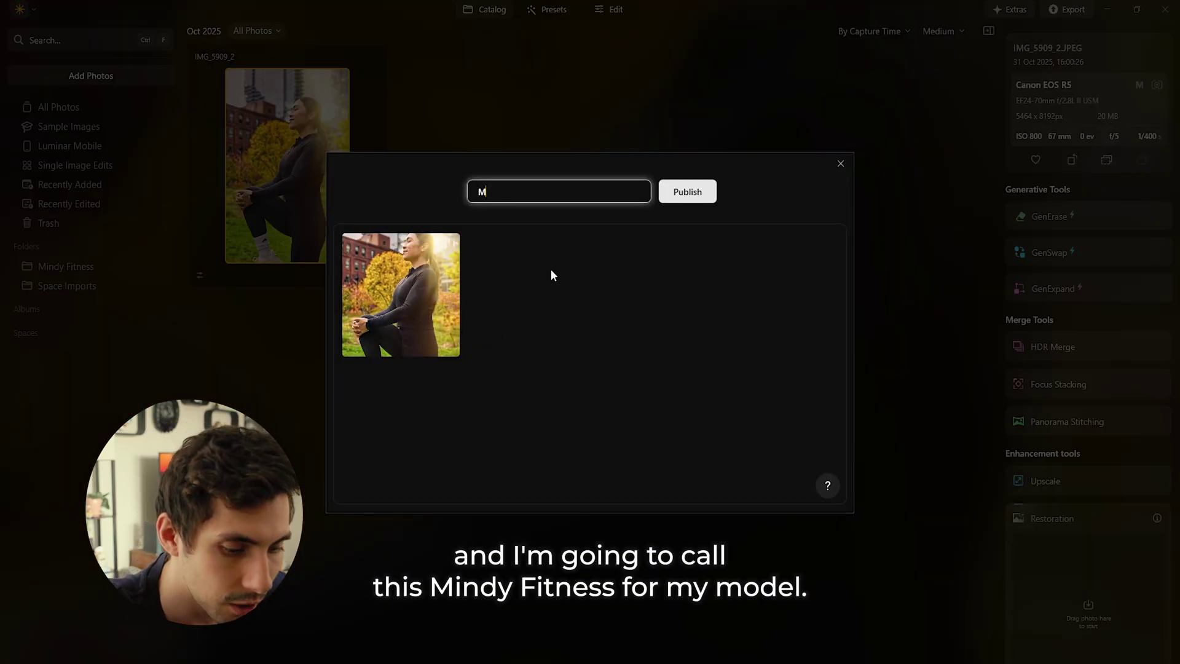
{"action": "type", "text": "indy Fitness"}
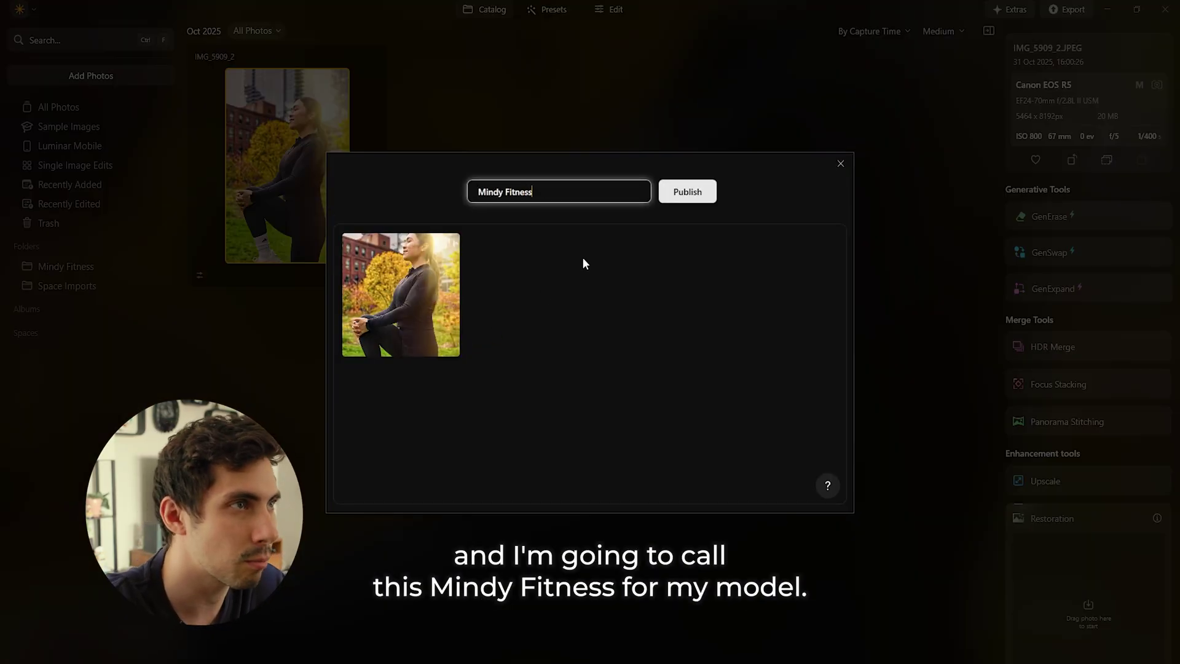
{"action": "left_click", "coordinate": [687, 193]}
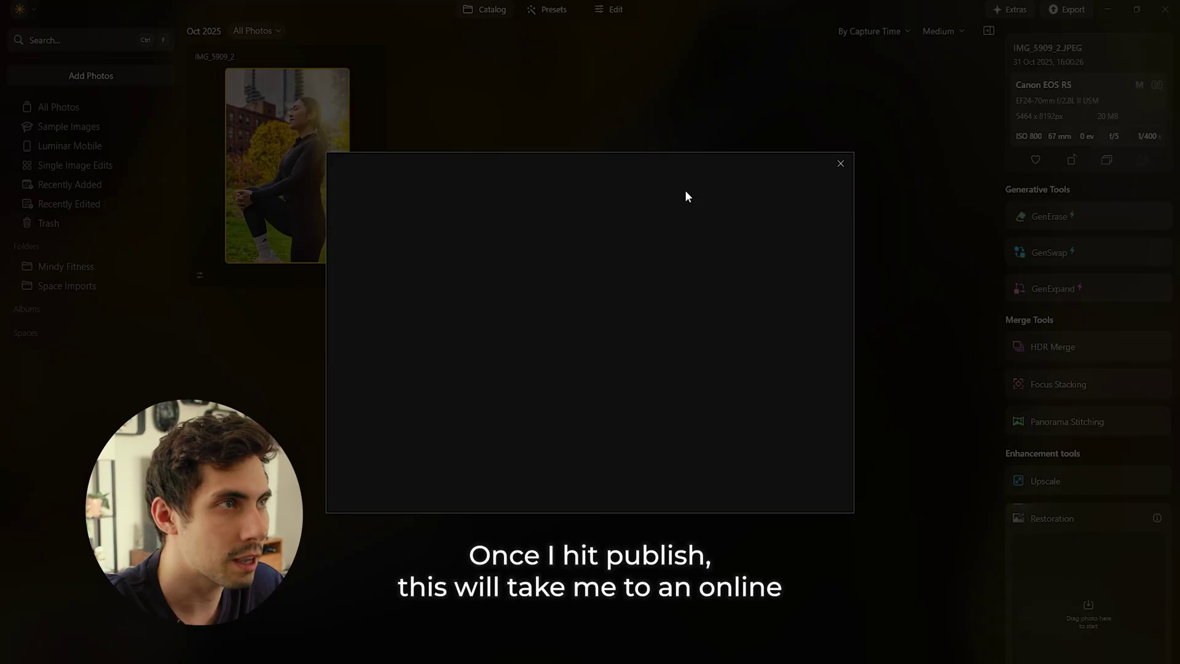